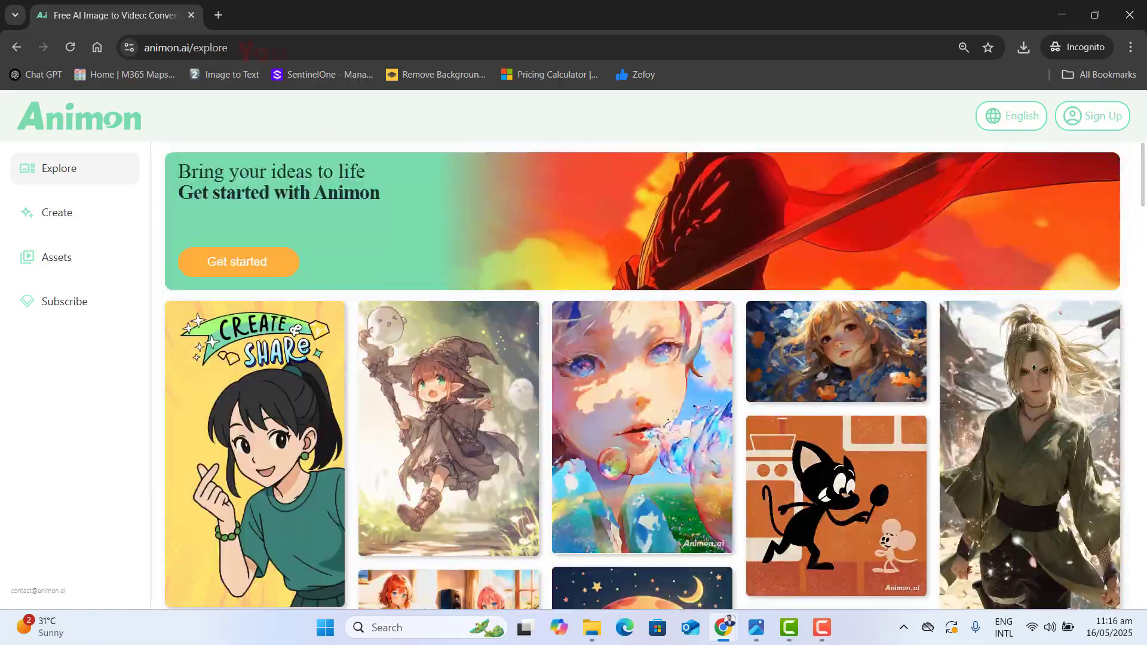
Step: Download the Happy Tree Trunk sample video from the Explore feed
scroll(1143, 212, "down", 7)
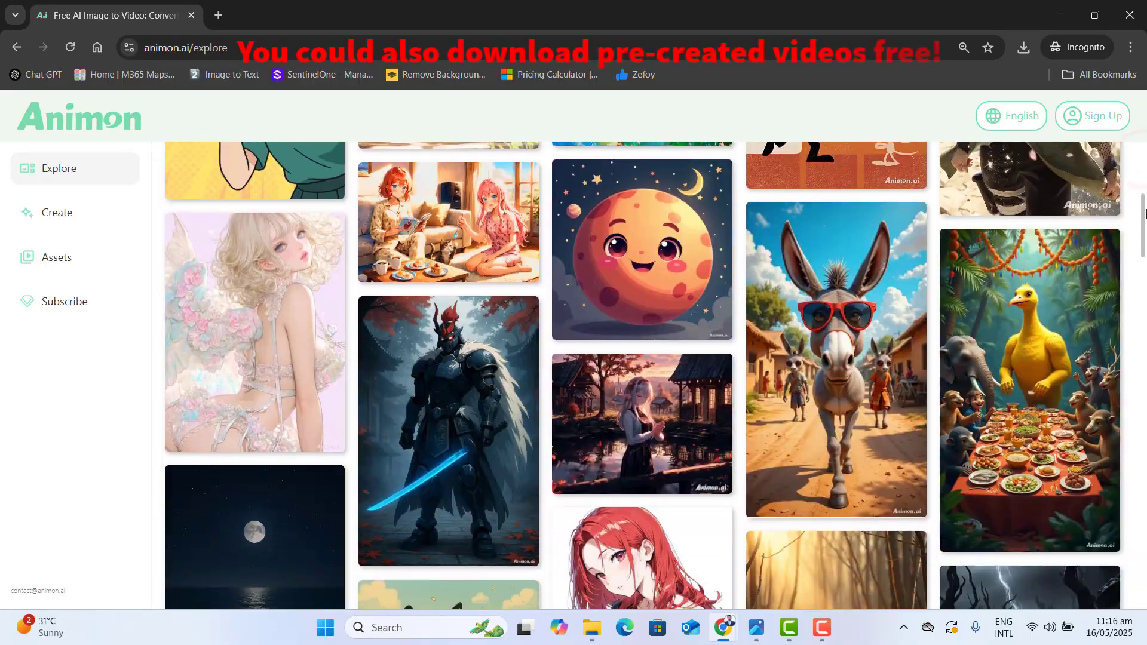
scroll(1144, 212, "down", 15)
left_click(953, 226)
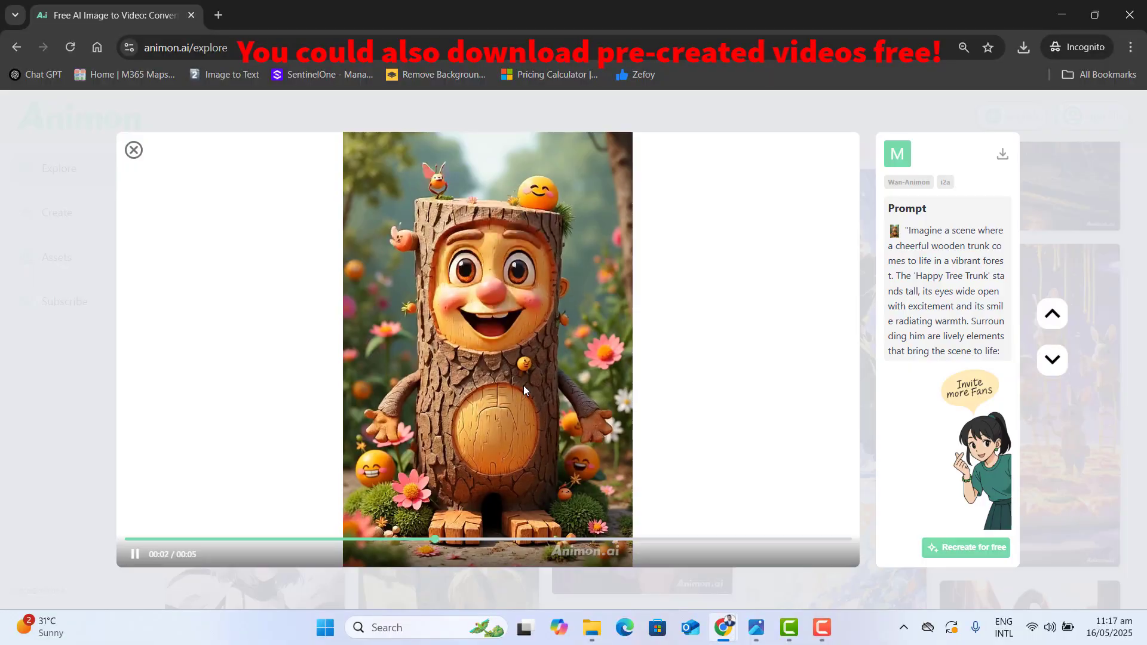
left_click(1003, 154)
left_click(457, 328)
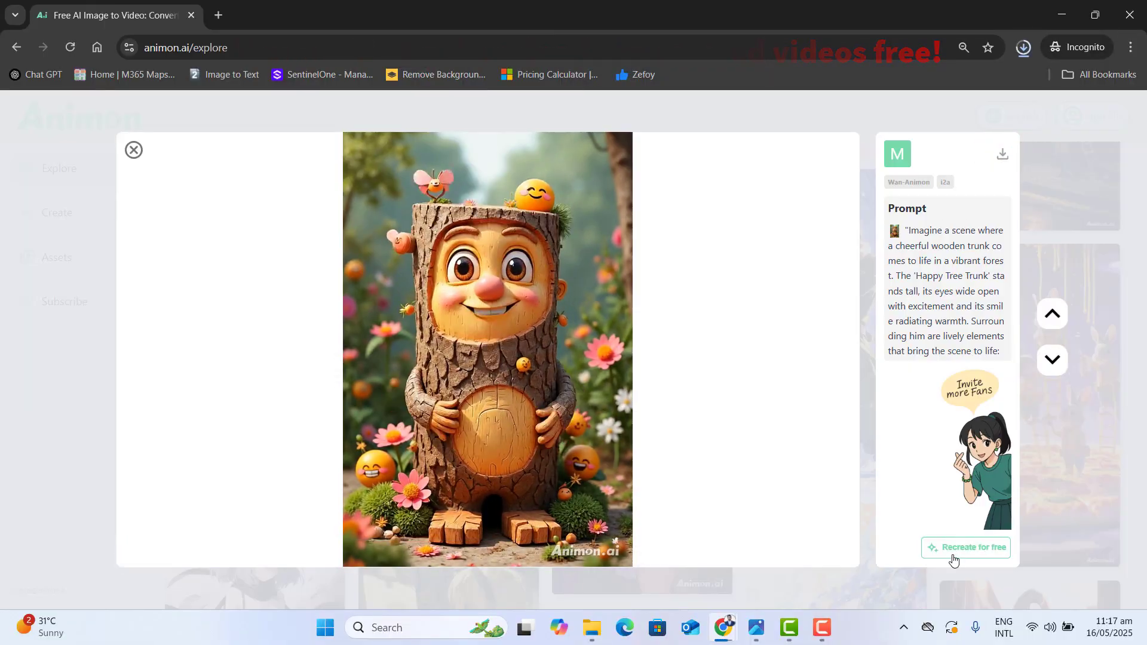
Step: Recreate the tree-trunk video for free, keeping its image and 250-character prompt, then choose Sign Up
left_click(973, 557)
left_click(782, 482)
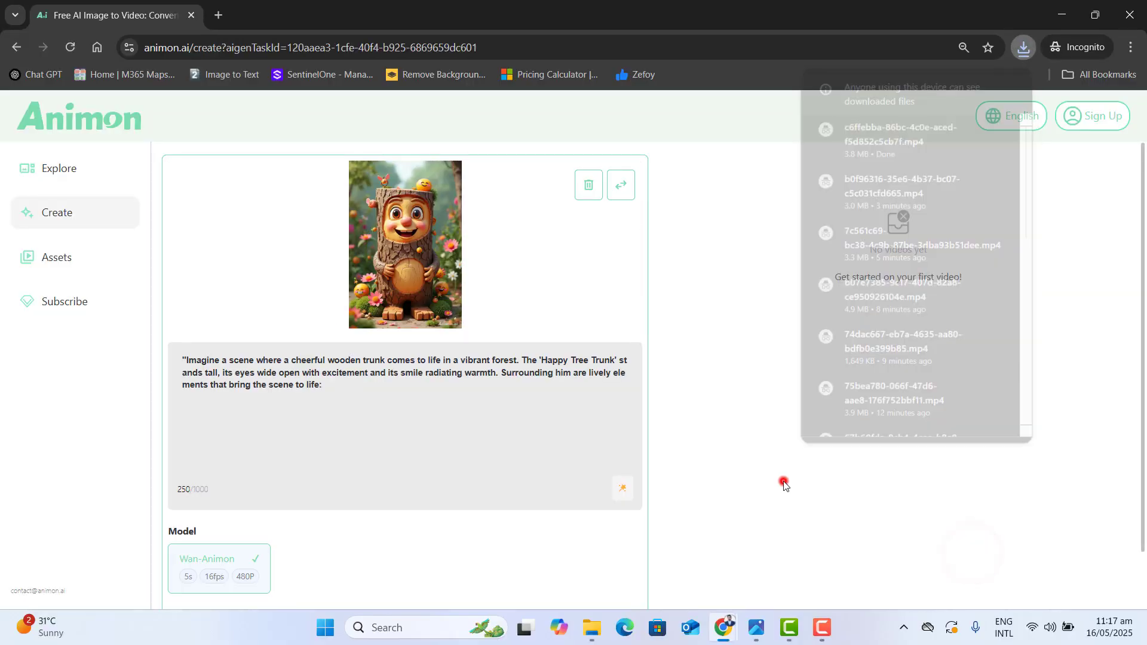
left_click_drag(338, 401, 180, 361)
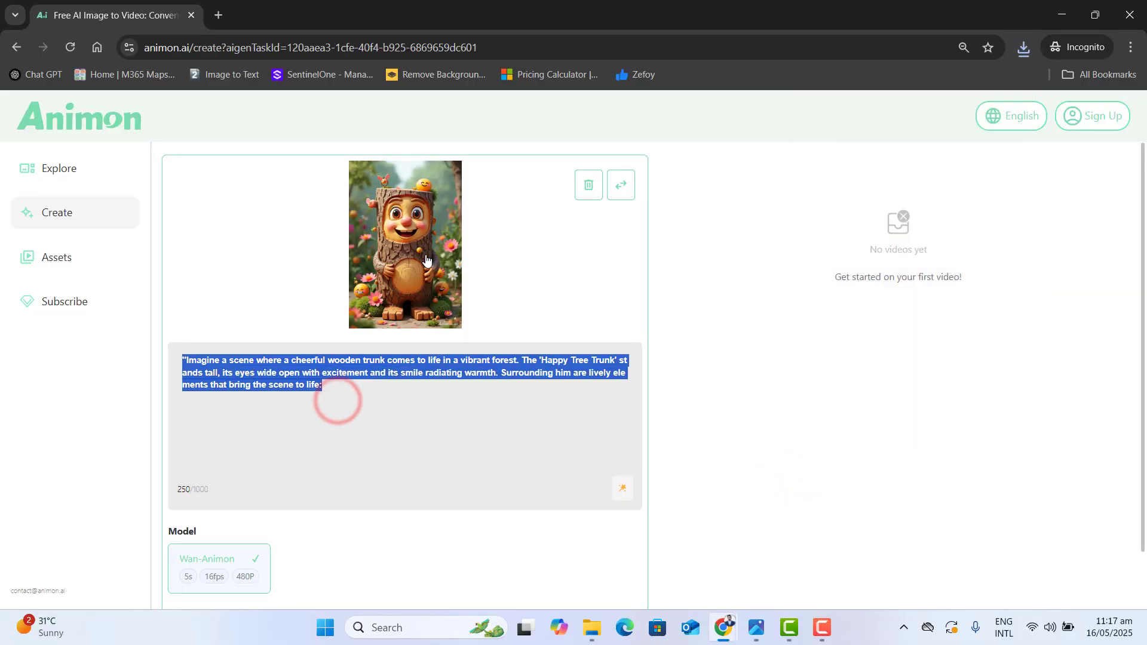
key("BackSpace")
key("ctrl+z")
left_click(709, 427)
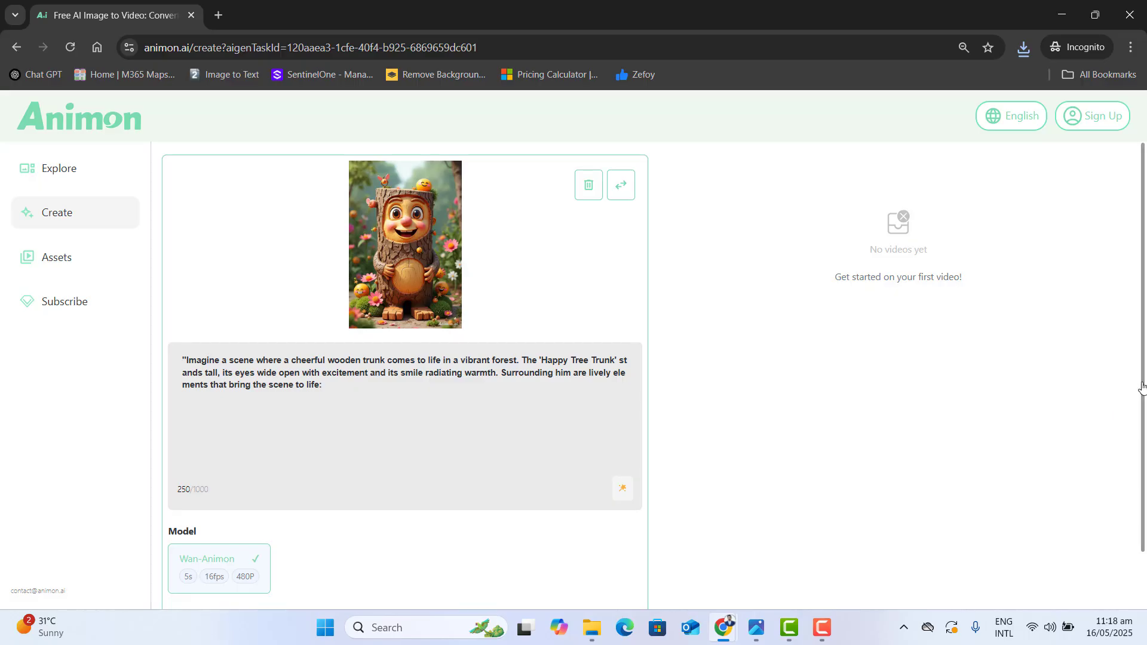
left_click(1142, 382)
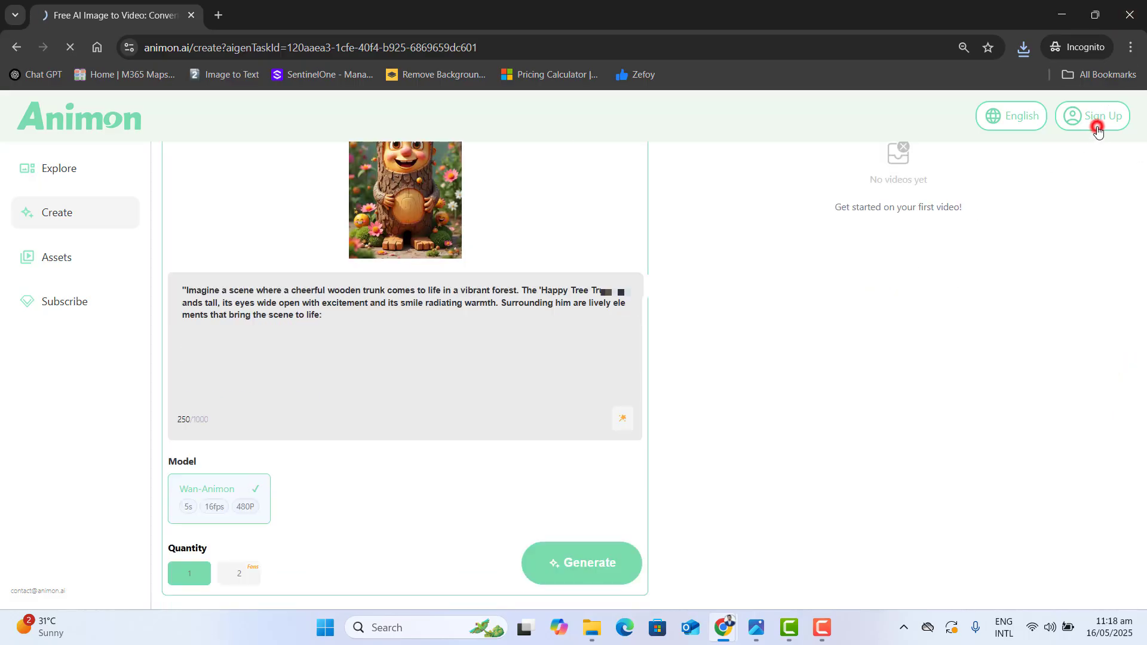
Step: Sign in to Animon with Google using the account e-mail and saved password, allowing access
left_click(563, 478)
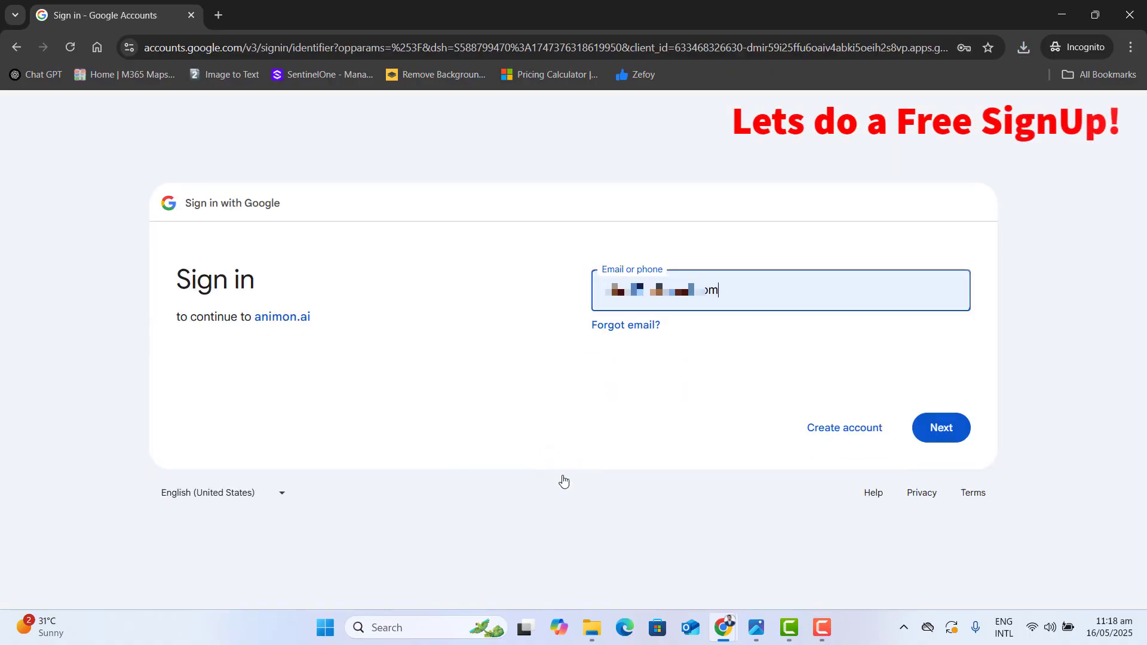
left_click(946, 442)
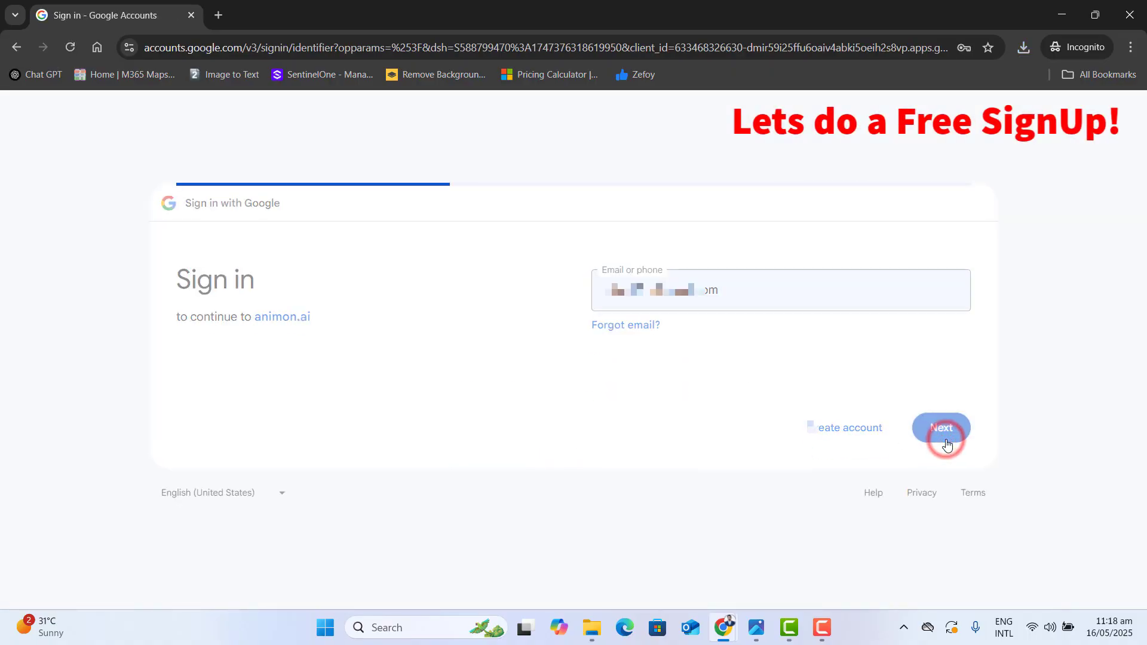
left_click(675, 321)
left_click(724, 403)
left_click(940, 431)
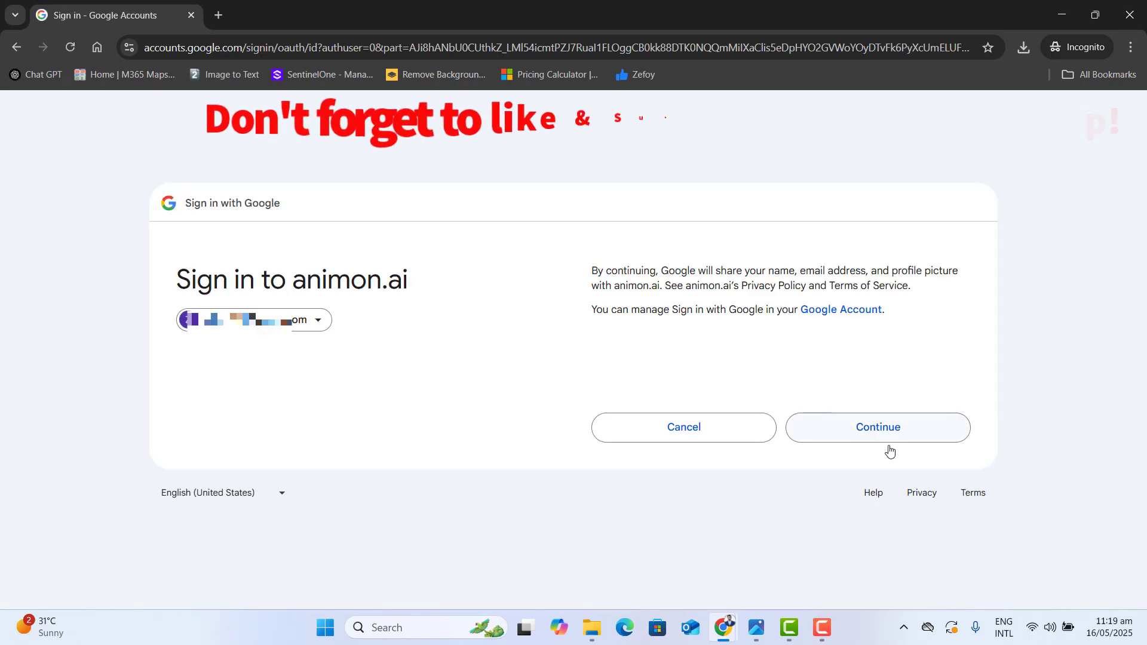
left_click(897, 431)
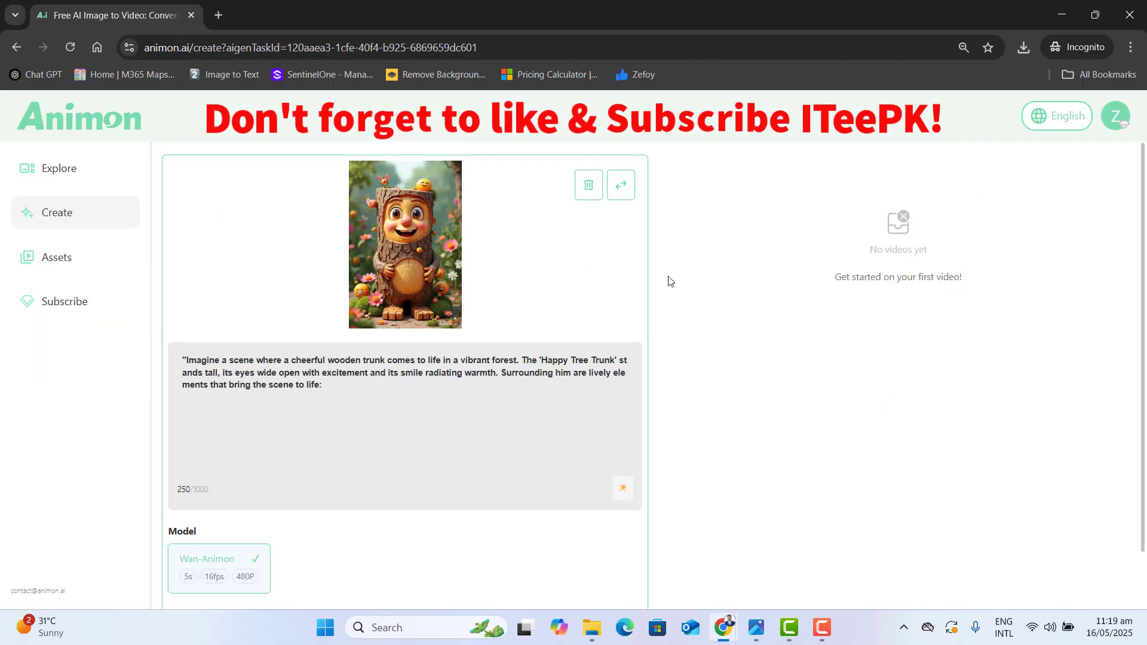
left_click(1114, 116)
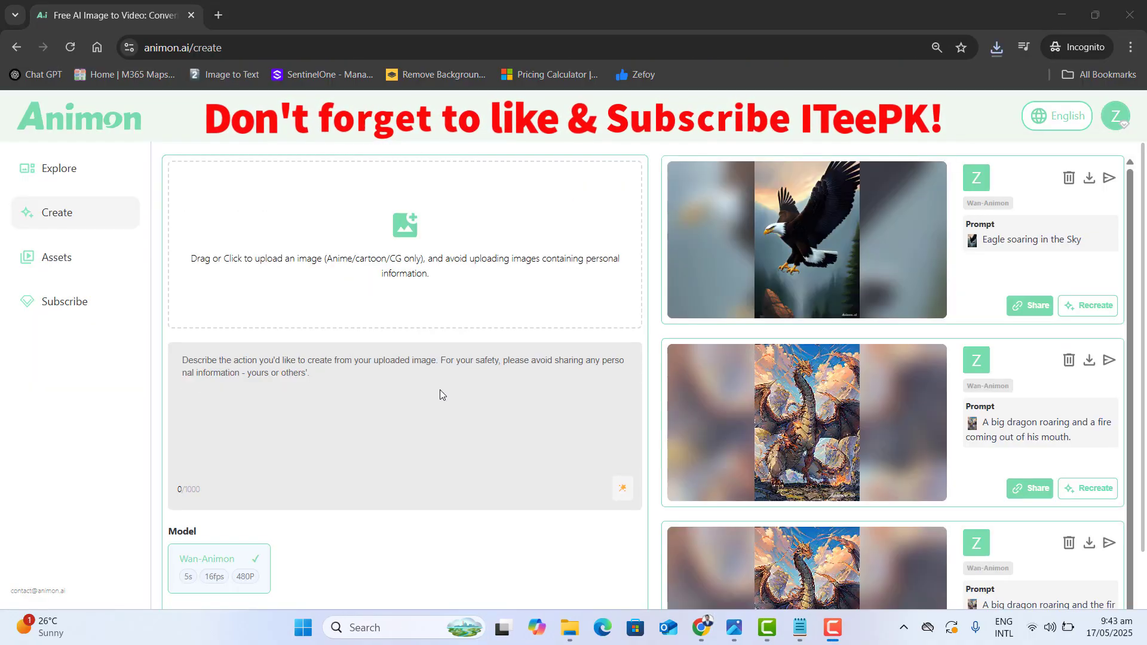
Step: Upload the Luigi photo and pass the slider captcha
left_click(415, 227)
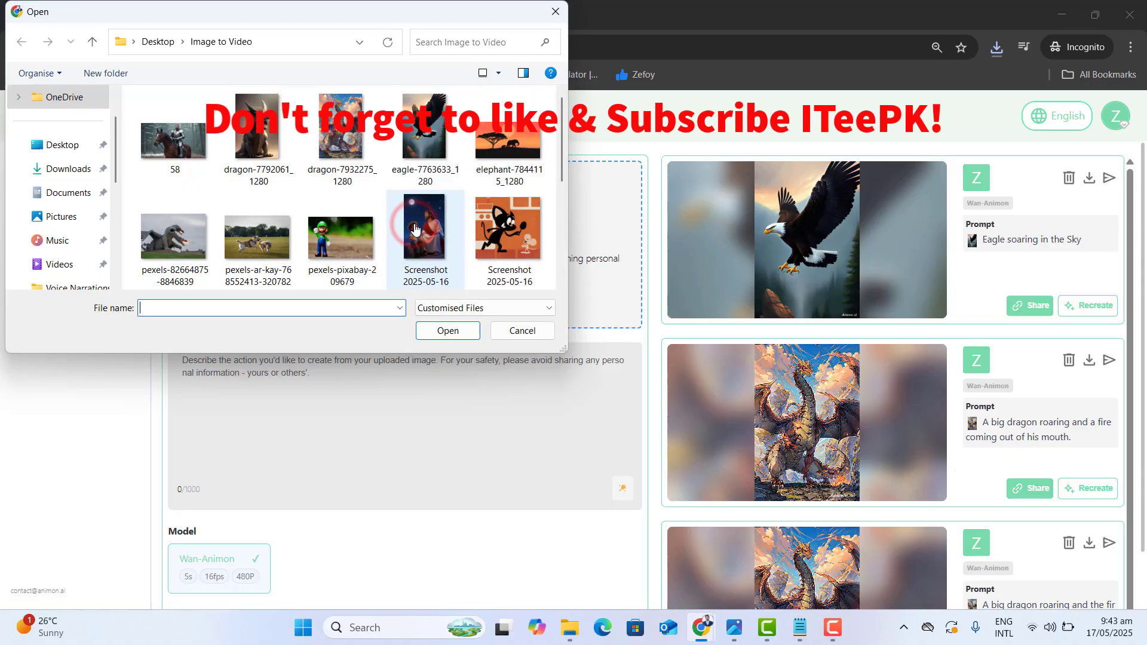
double_click(316, 239)
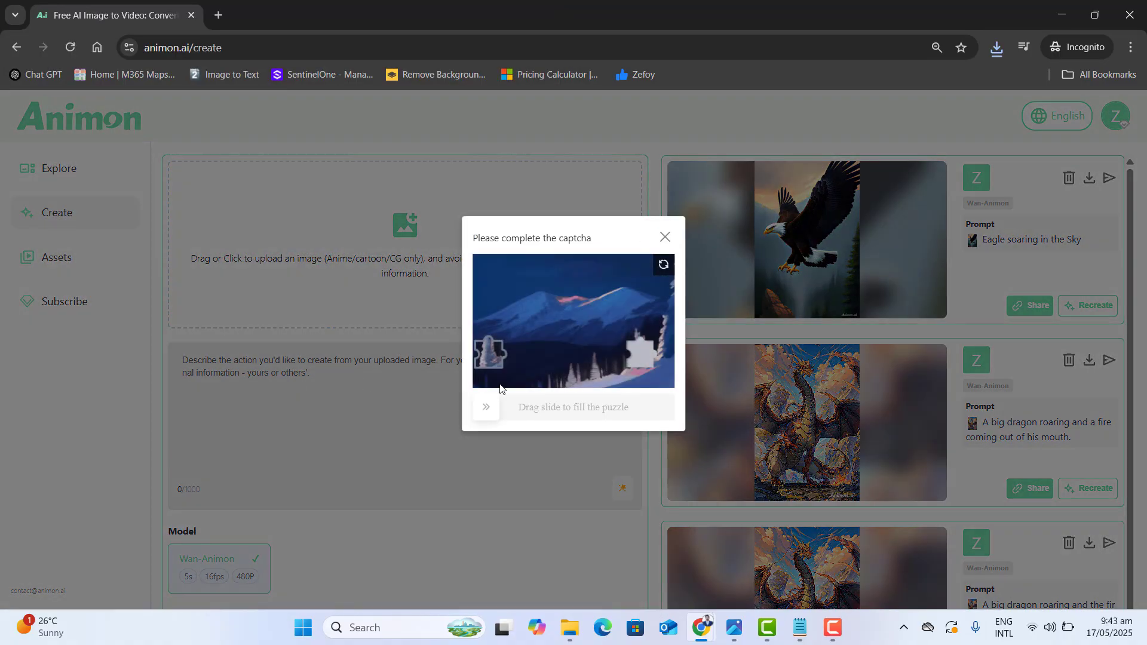
left_click_drag(485, 409, 654, 420)
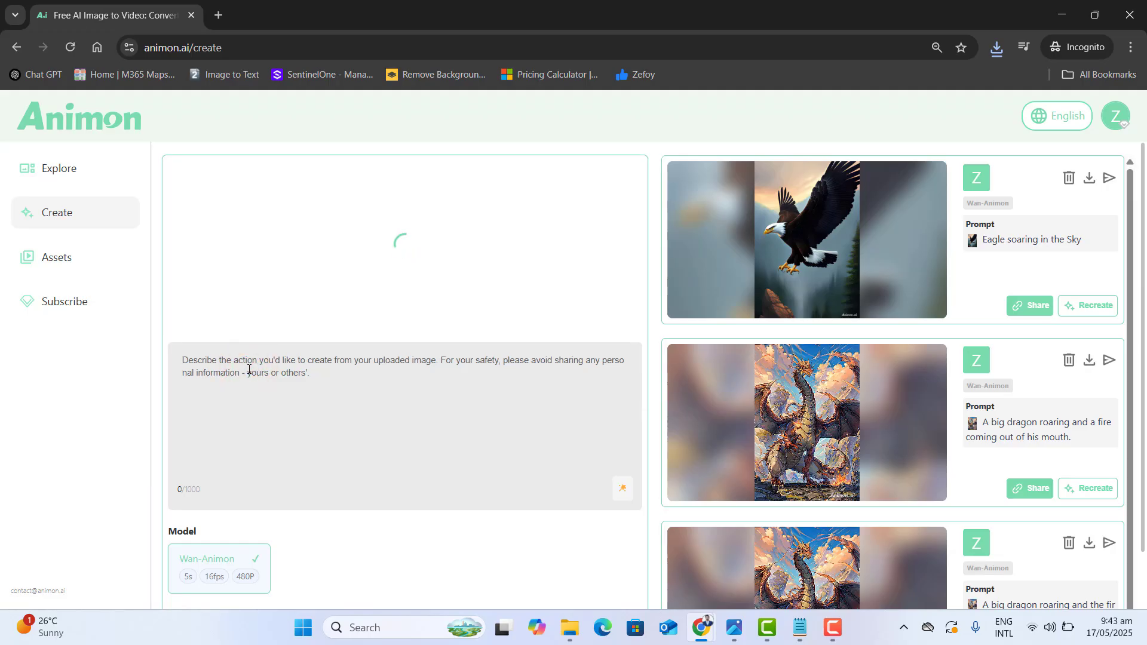
Step: Generate a video with the prompt 'Super Mario dancing with happiness', solving the captcha
left_click(249, 369)
type("s")
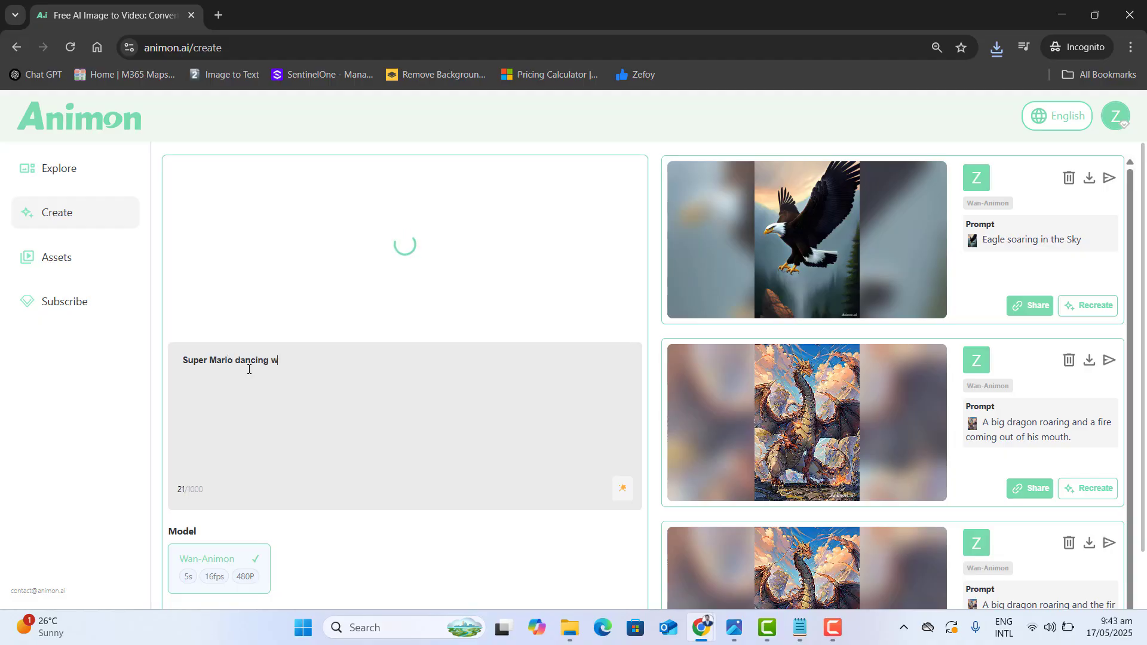
type("uper Mario dancing with happiness")
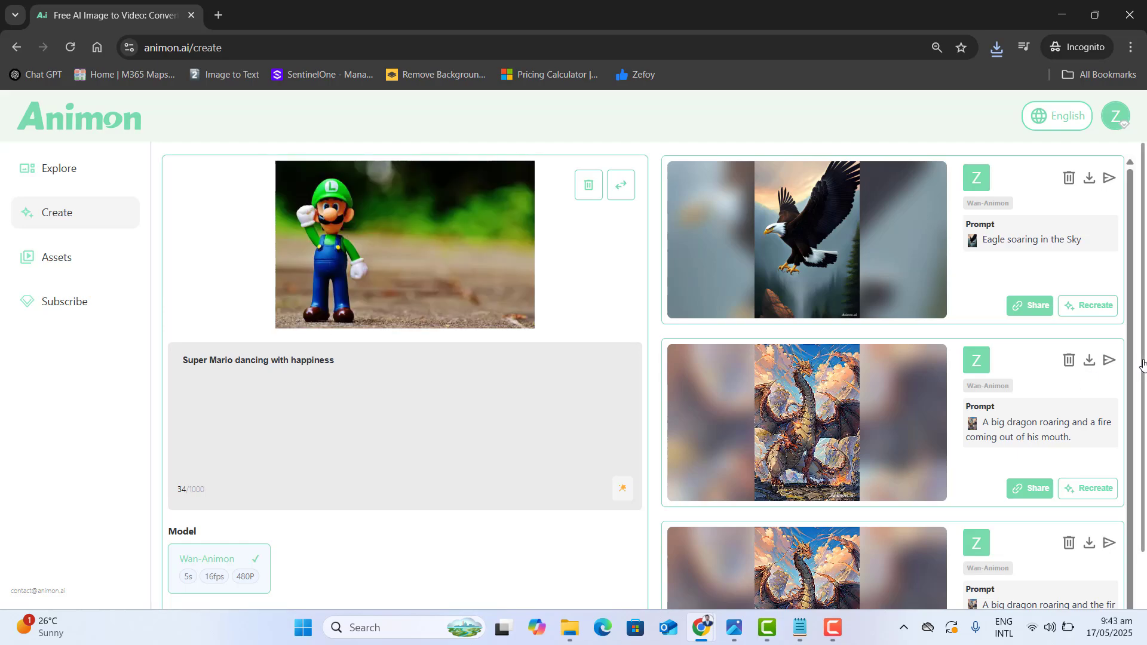
left_click_drag(1142, 365, 1145, 485)
left_click(598, 568)
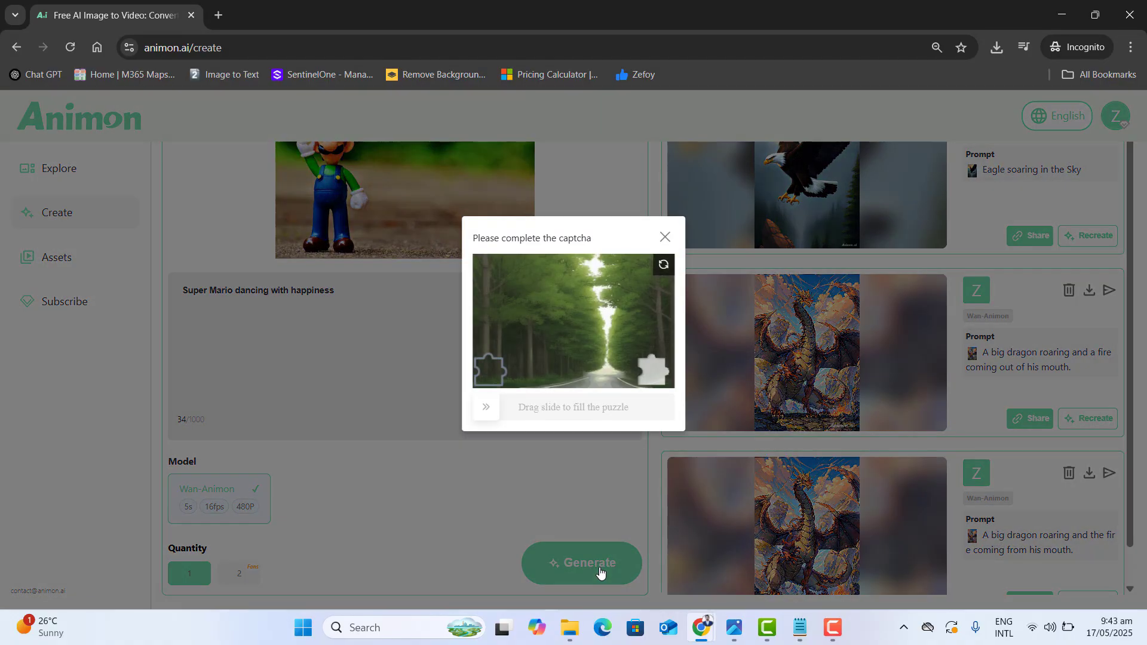
left_click_drag(531, 417, 651, 421)
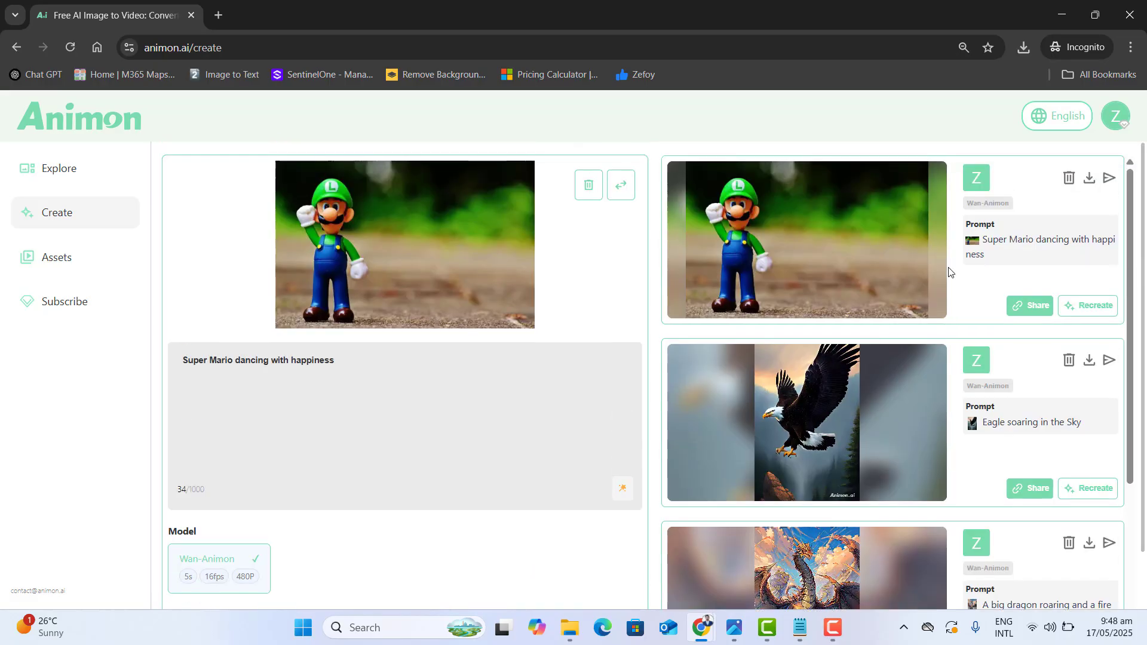
Step: Open and play the finished Luigi video, then pause it
left_click(784, 238)
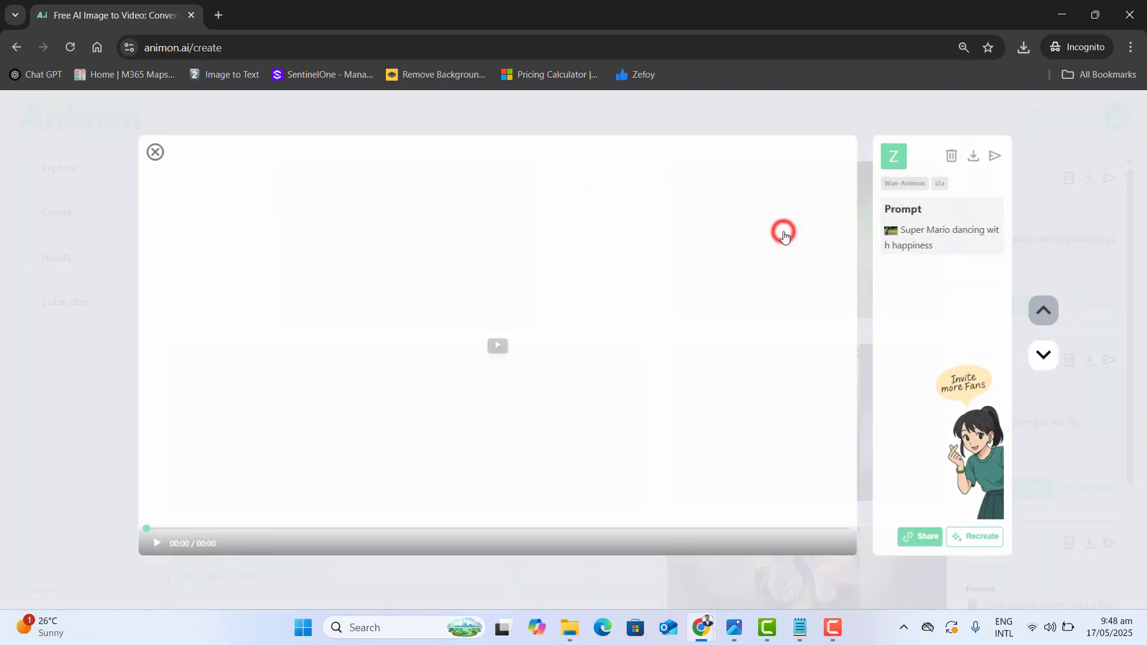
left_click(487, 352)
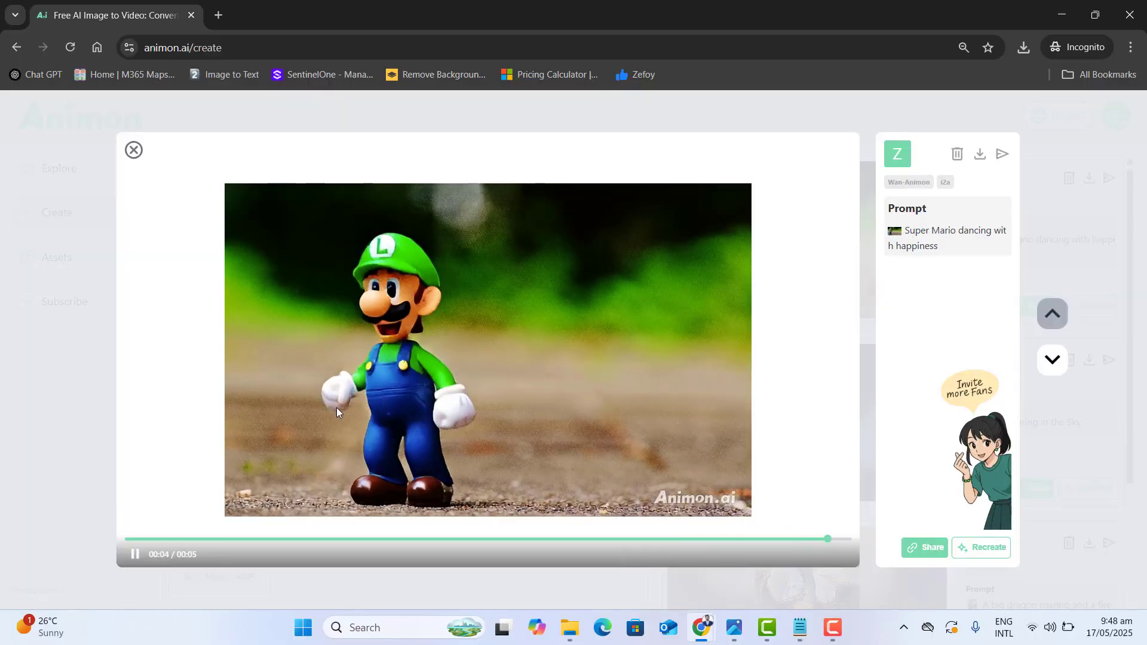
left_click(135, 554)
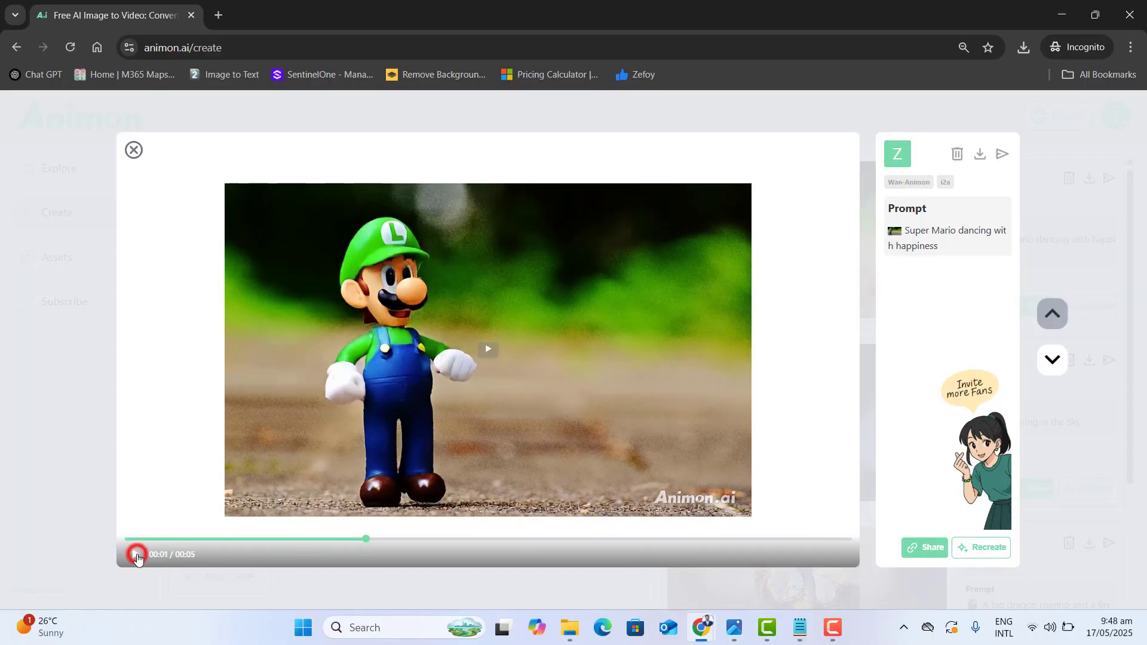
Step: Download the Luigi video into the Image to Video folder and open the MP4
left_click(978, 158)
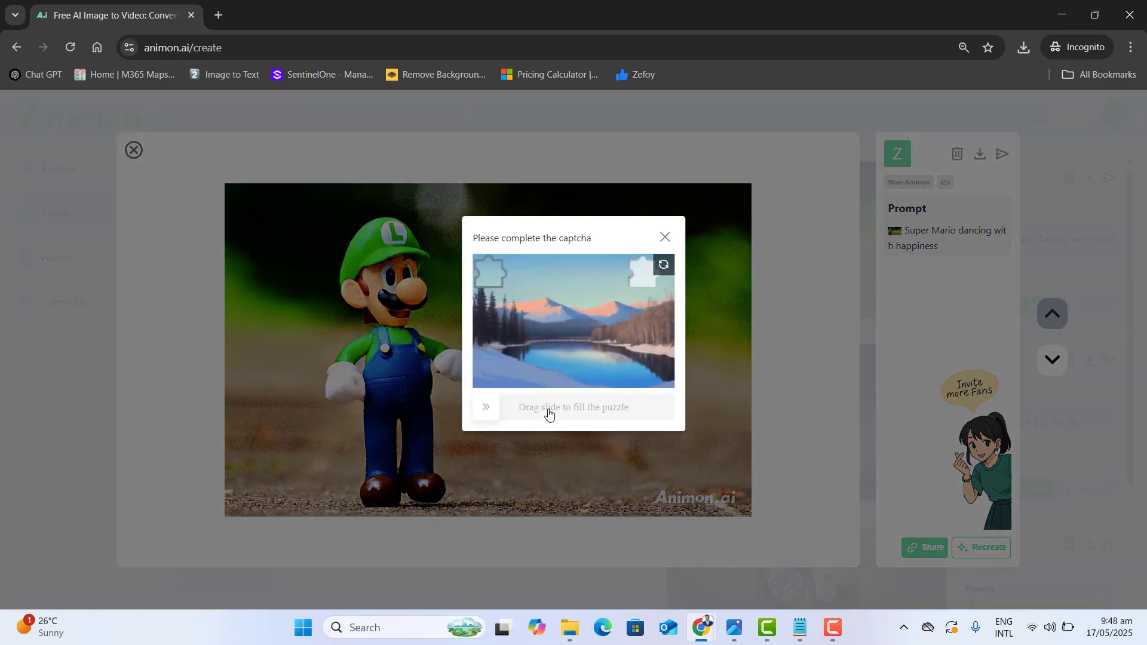
left_click_drag(487, 412, 653, 412)
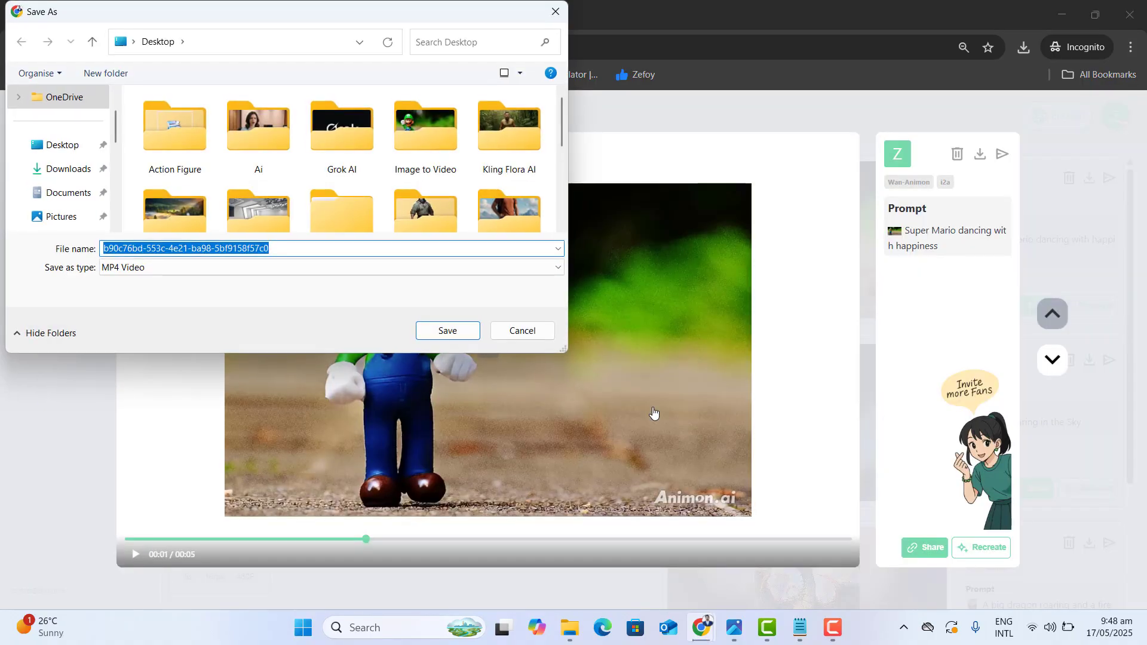
double_click(399, 115)
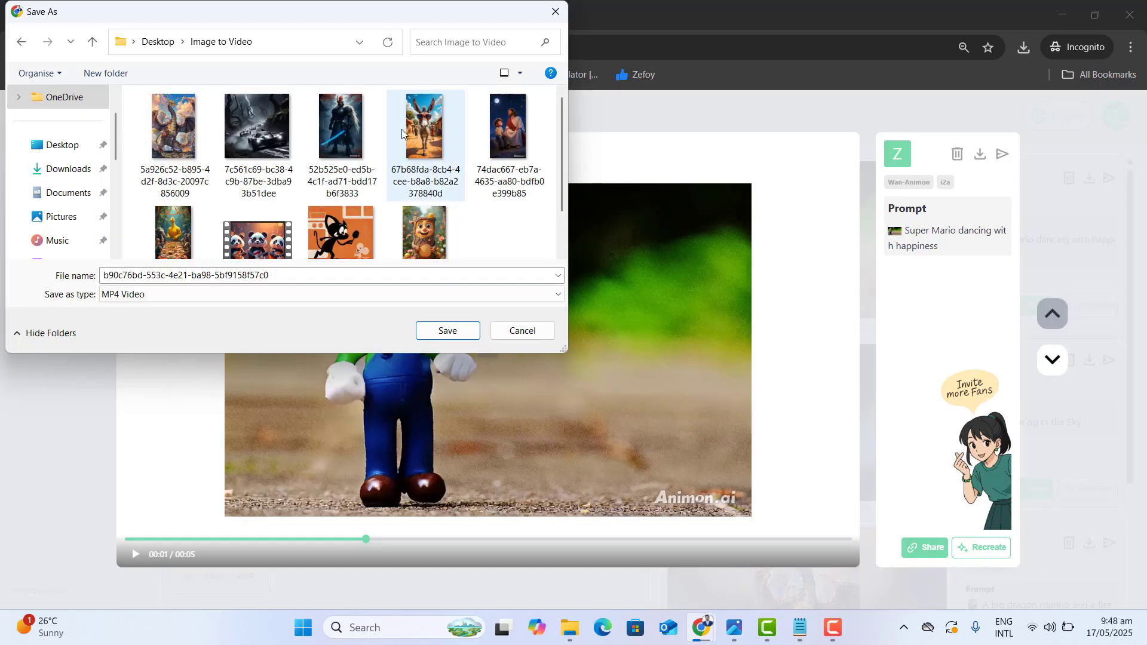
left_click(426, 329)
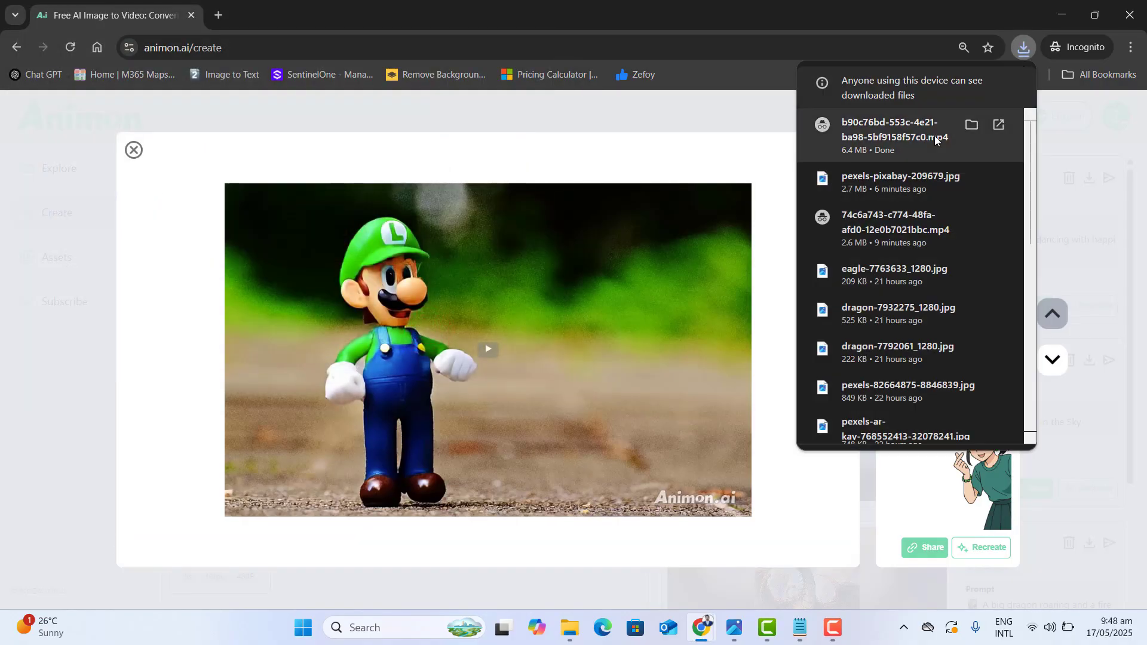
left_click(912, 137)
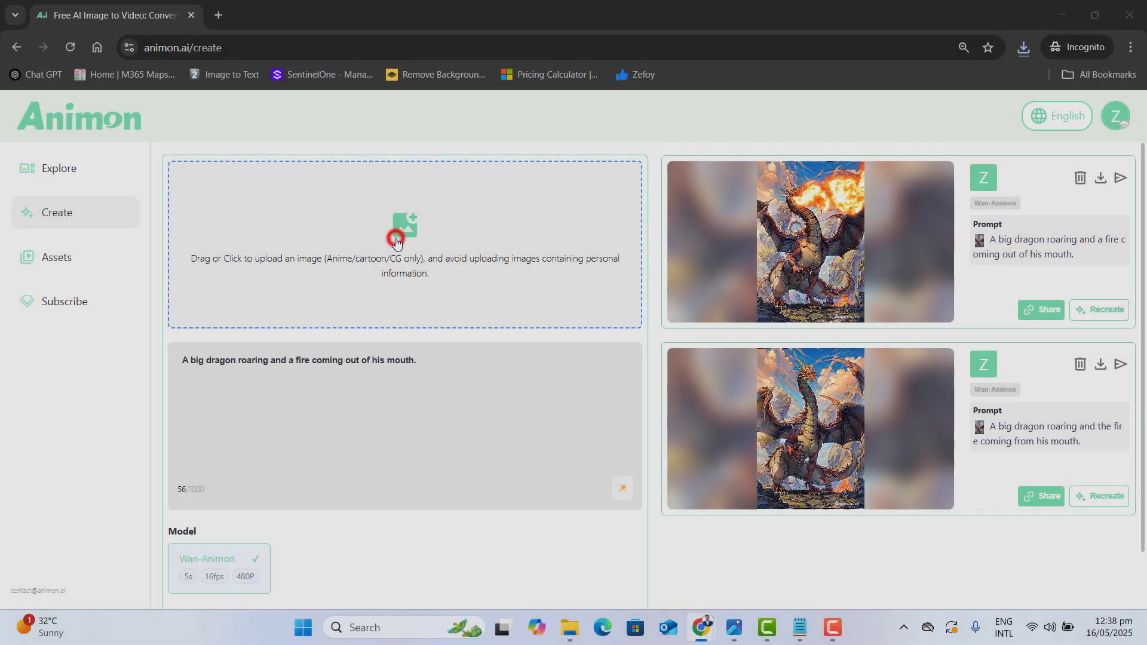
Step: Upload the eagle image, clear the old dragon prompt, and pass the captcha
left_click(395, 241)
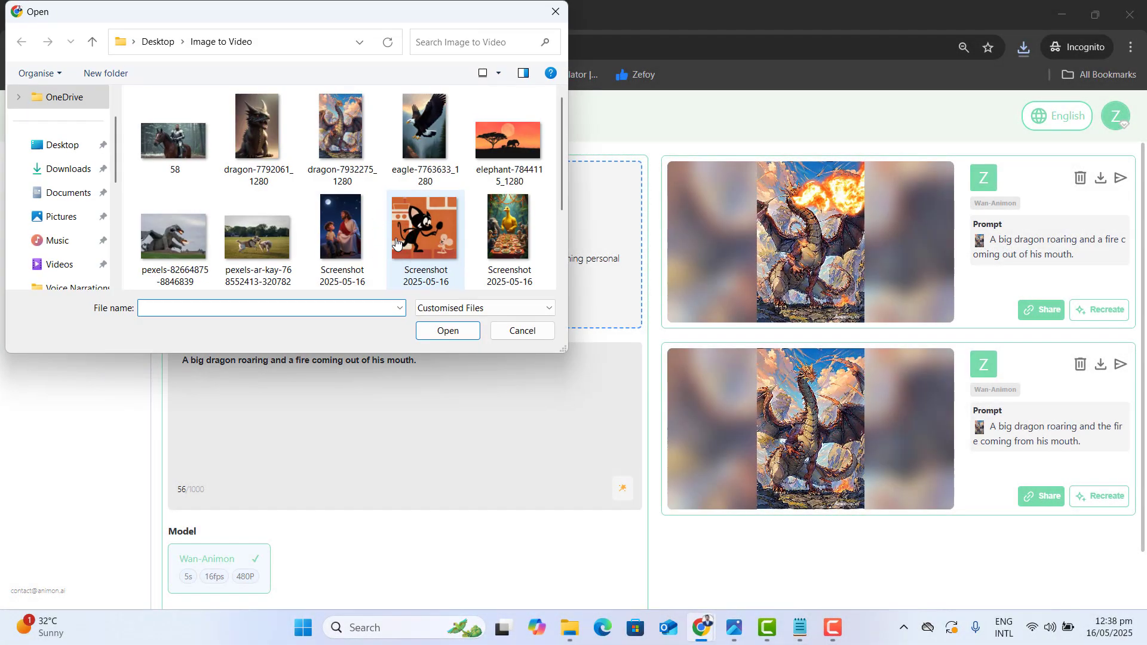
double_click(412, 123)
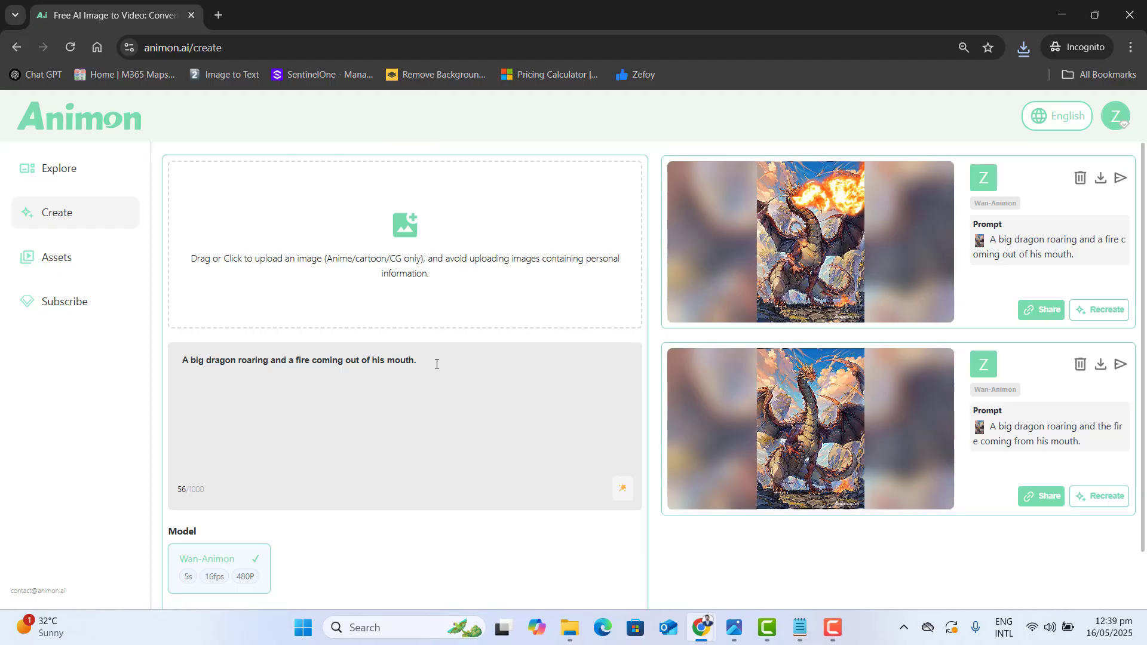
key("ctrl+a")
key("BackSpace")
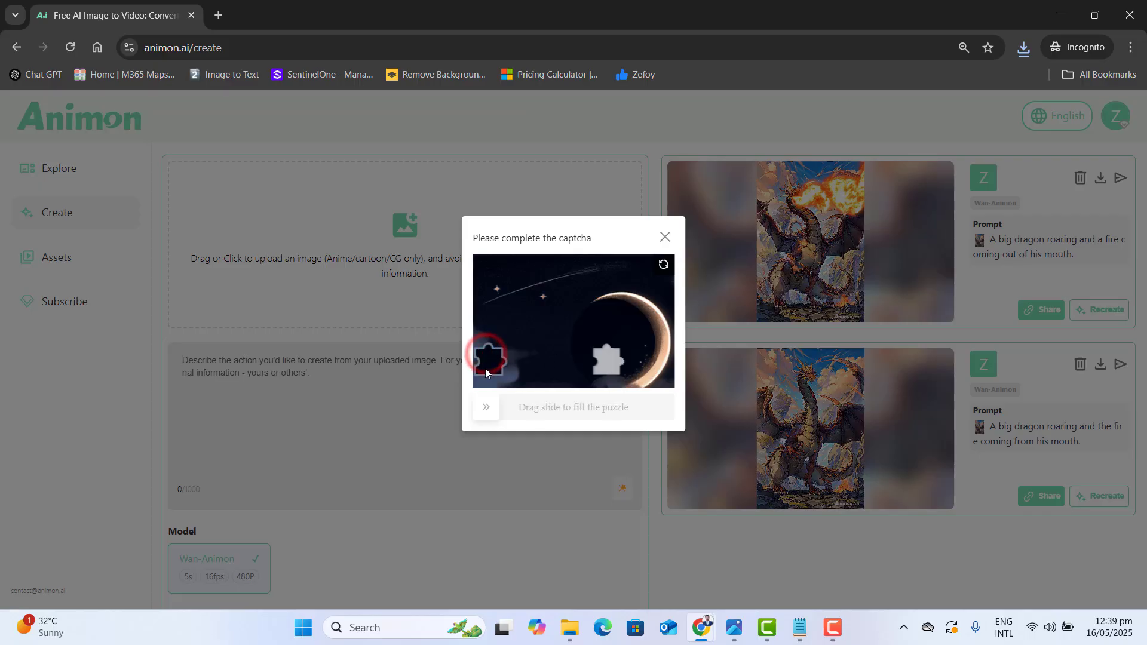
left_click_drag(517, 413, 629, 415)
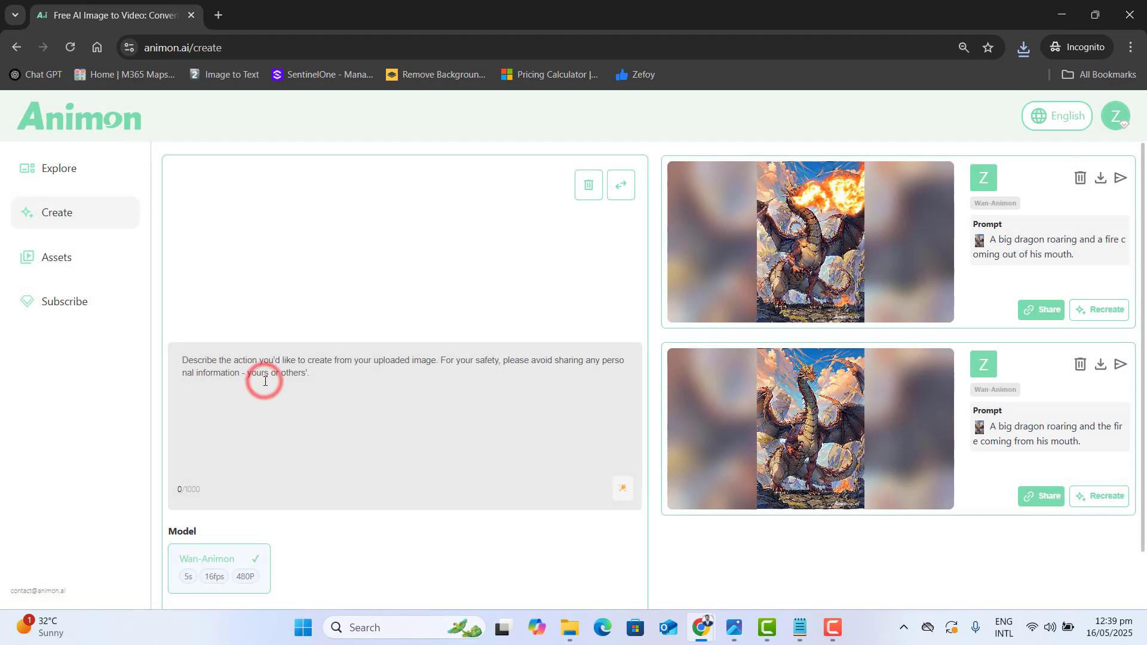
Step: Generate the eagle video with the prompt 'Eagle soaring in the Sky', solving the captcha
type("Eagle soaring in the Sky")
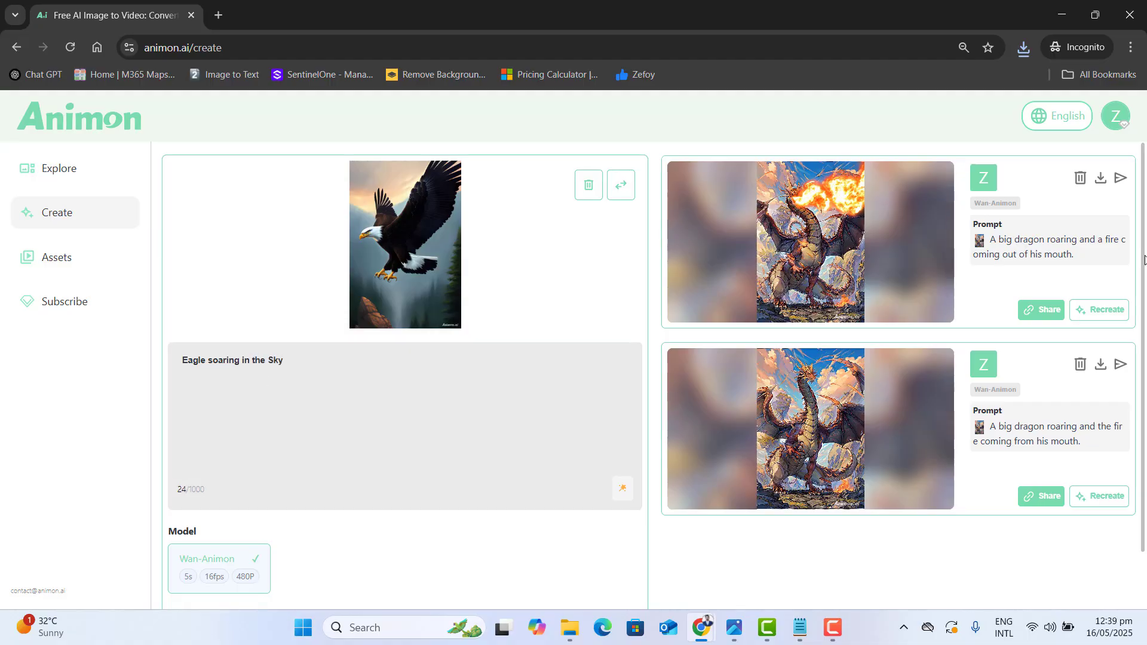
left_click_drag(1143, 258, 1143, 464)
left_click(814, 515)
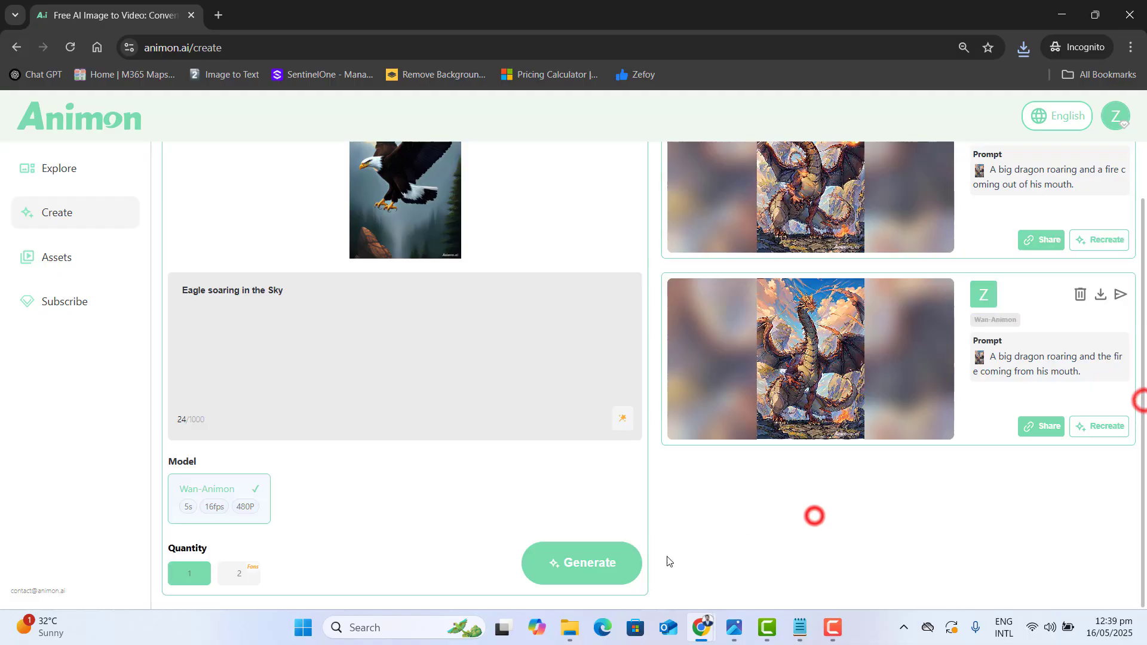
left_click(610, 566)
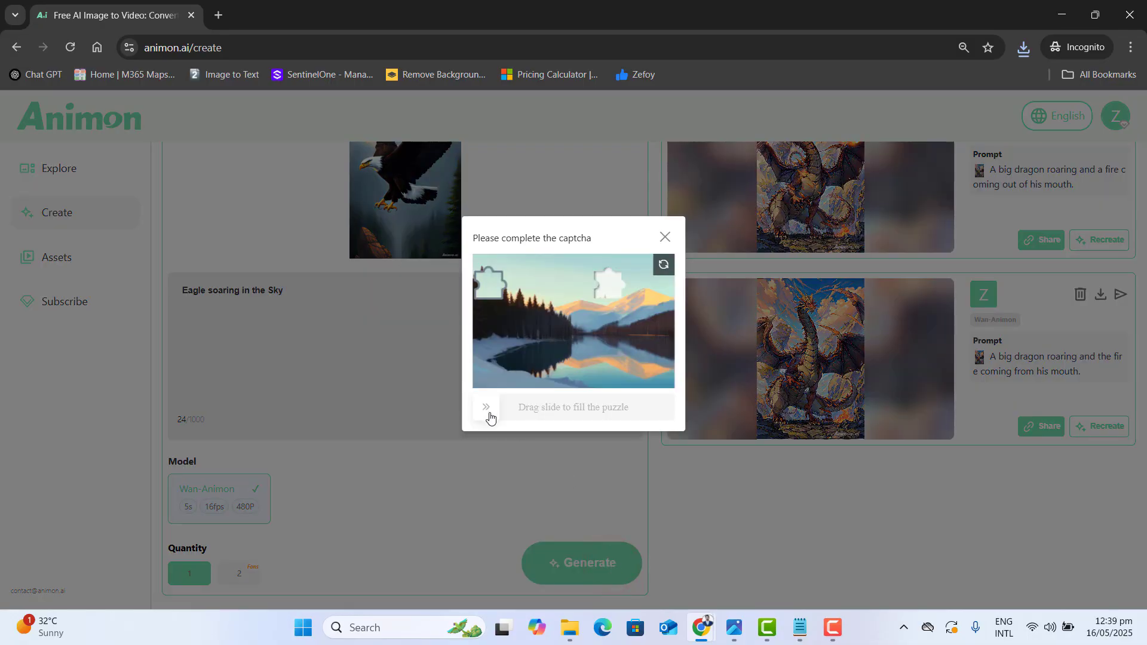
left_click_drag(485, 410, 627, 417)
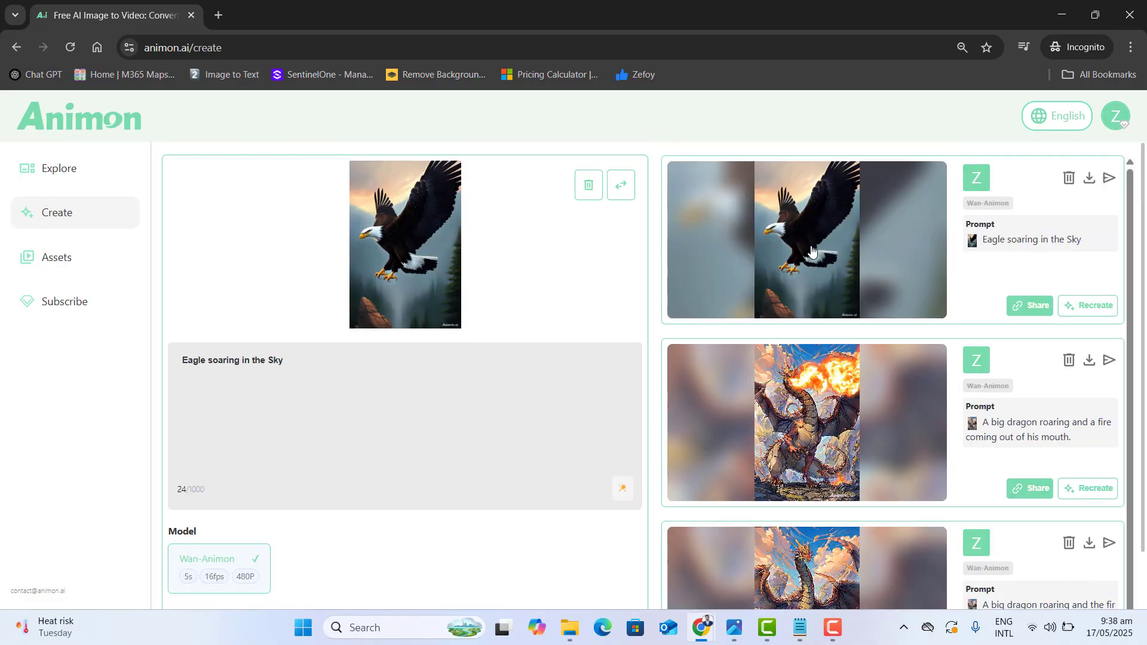
Step: Play the finished eagle clip, then upload the dragon image and begin its prompt
left_click(812, 251)
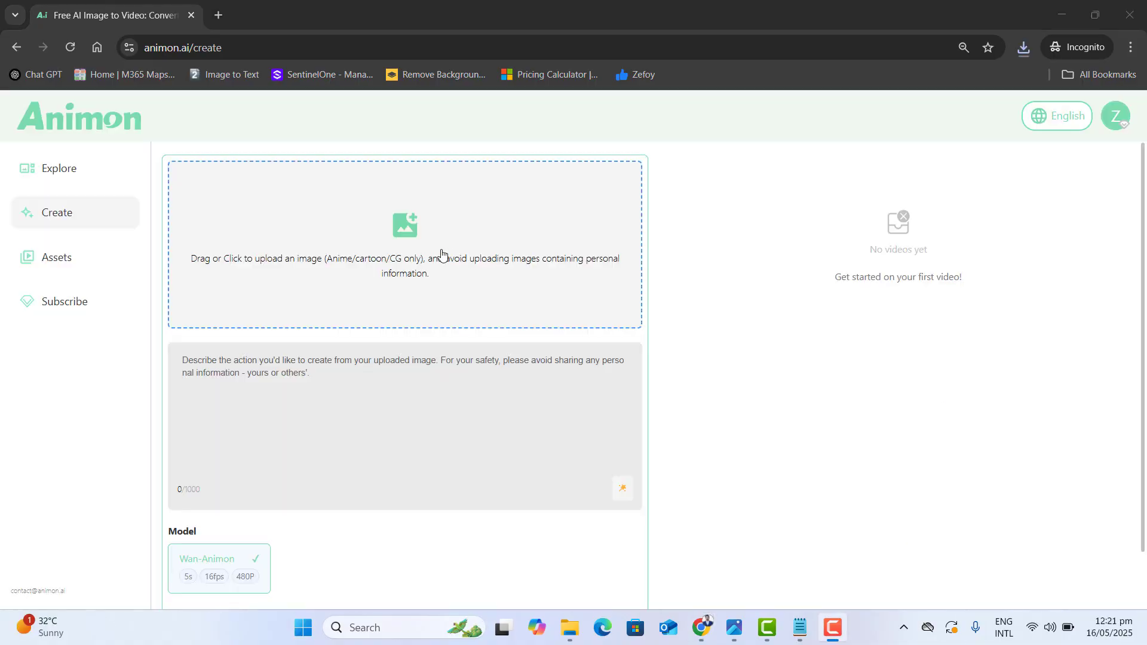
left_click(413, 254)
key("Escape")
left_click(256, 371)
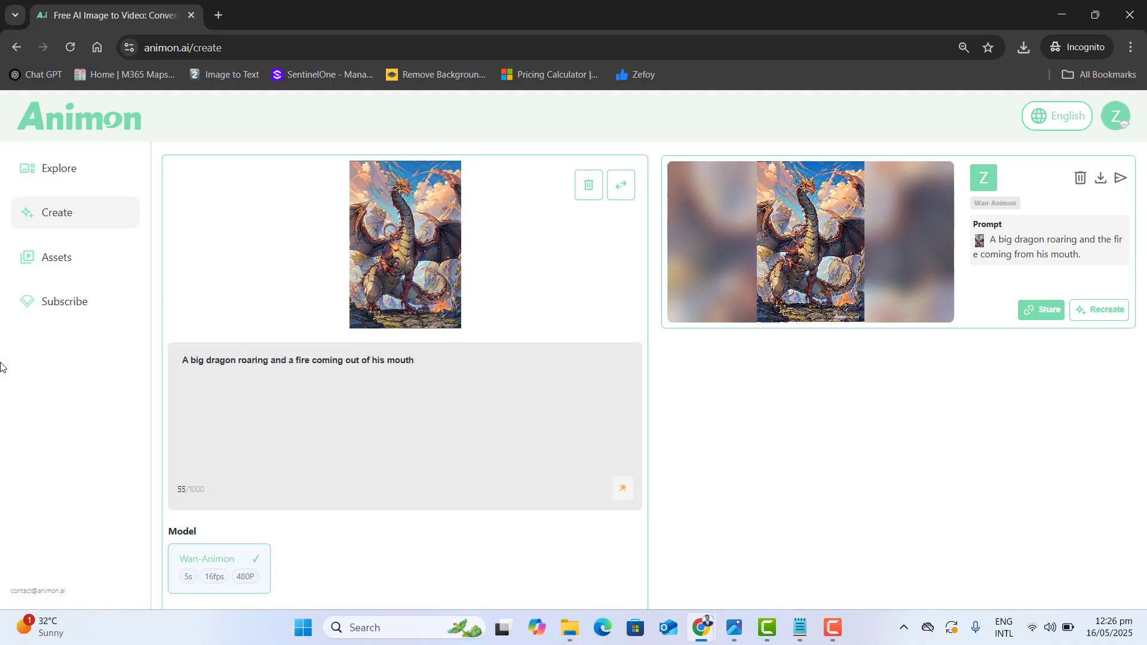
Step: Generate the fire-breathing dragon video, passing the captcha
left_click_drag(1141, 340, 1142, 394)
left_click(589, 562)
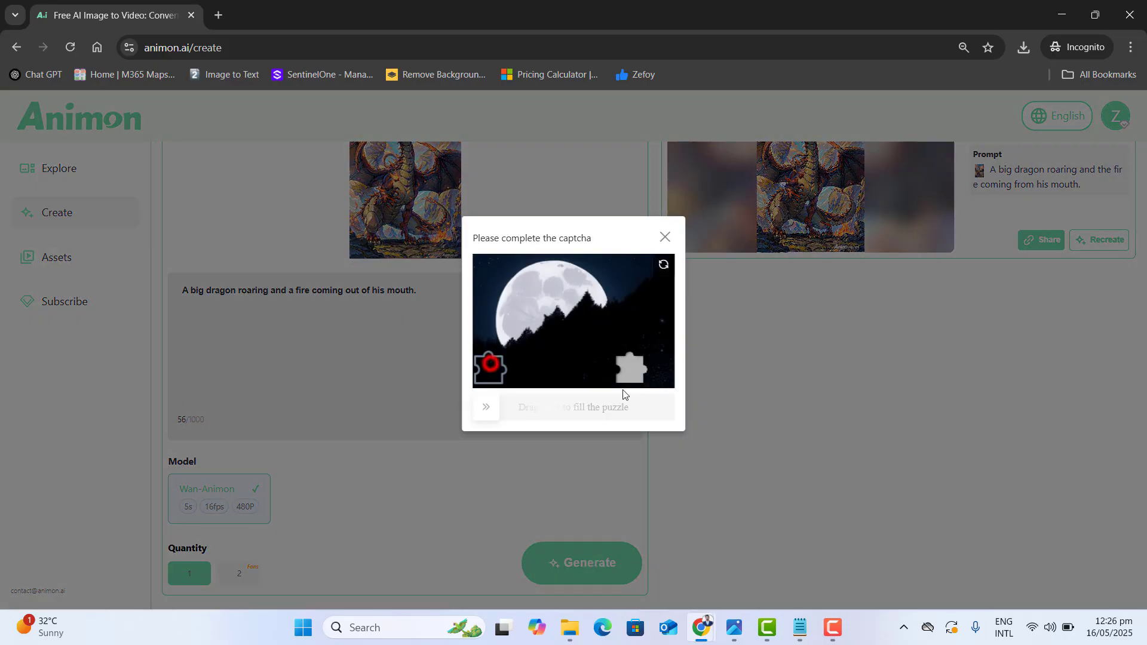
left_click_drag(485, 407, 641, 429)
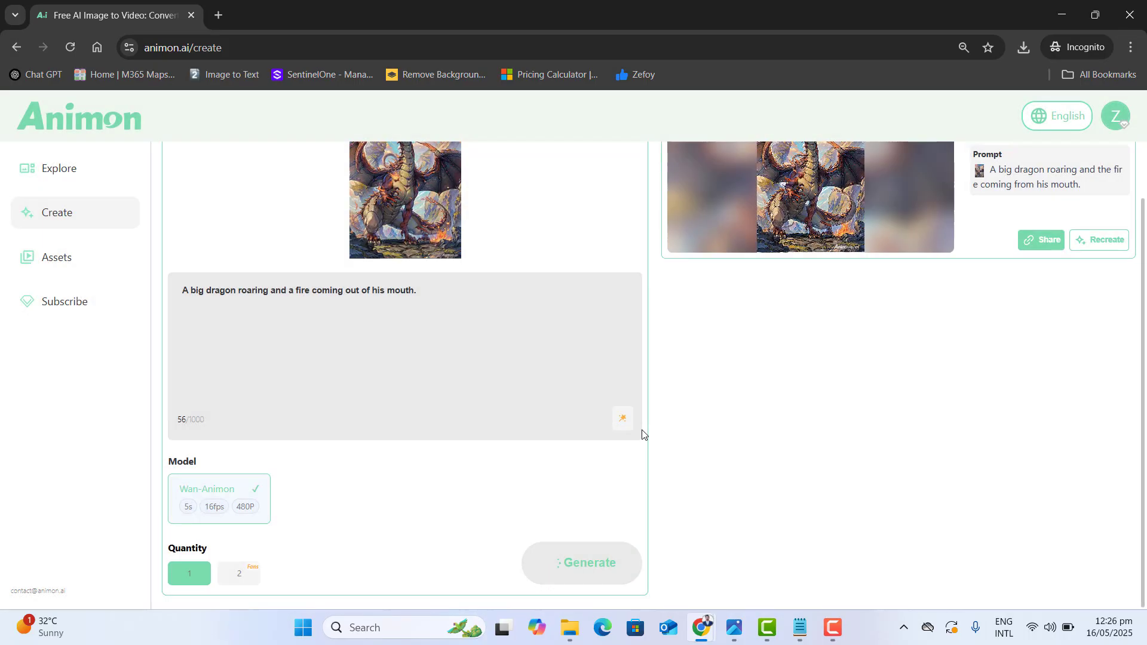
Step: Open the finished 5-second dragon video and download it, solving the captcha
left_click_drag(1142, 461, 1145, 393)
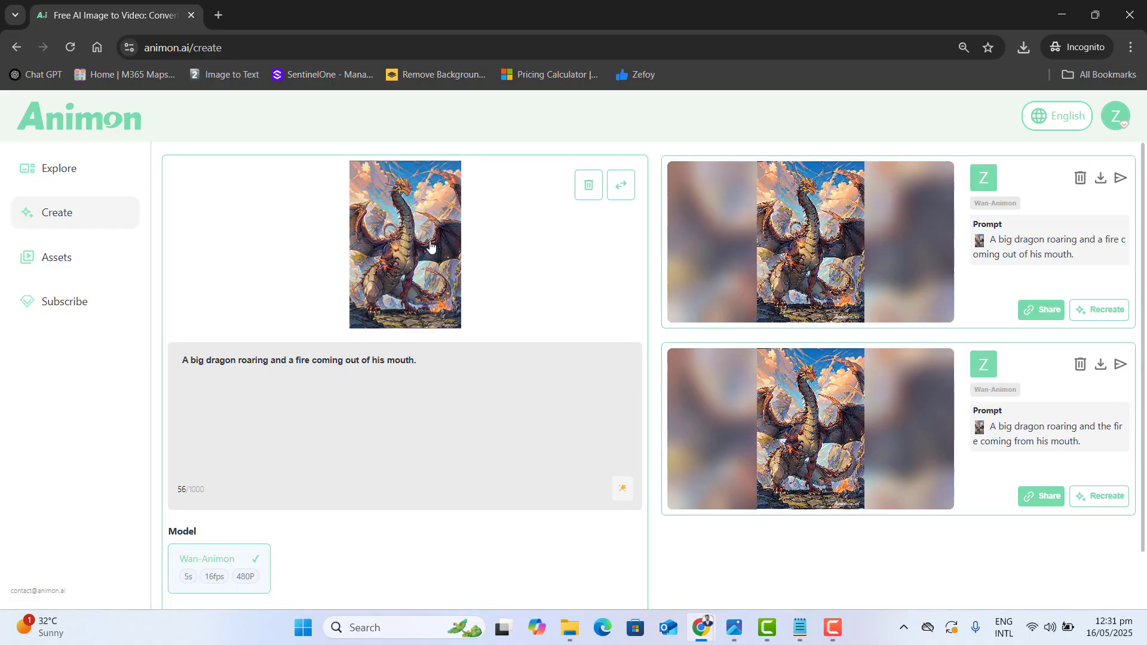
left_click(424, 237)
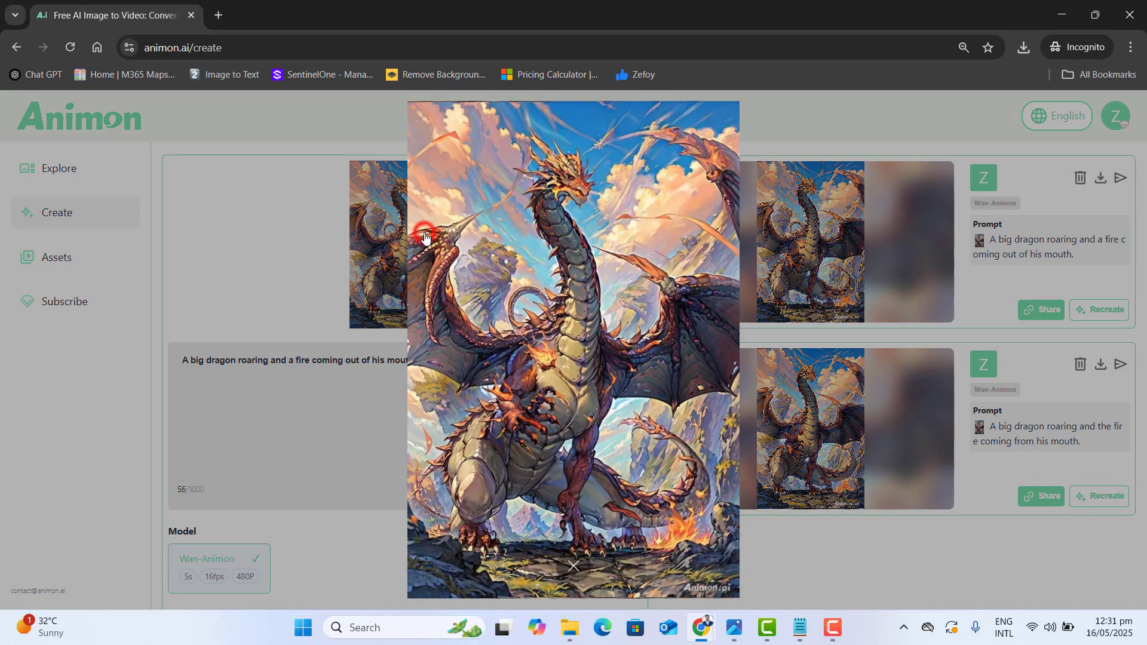
left_click(376, 460)
left_click(814, 248)
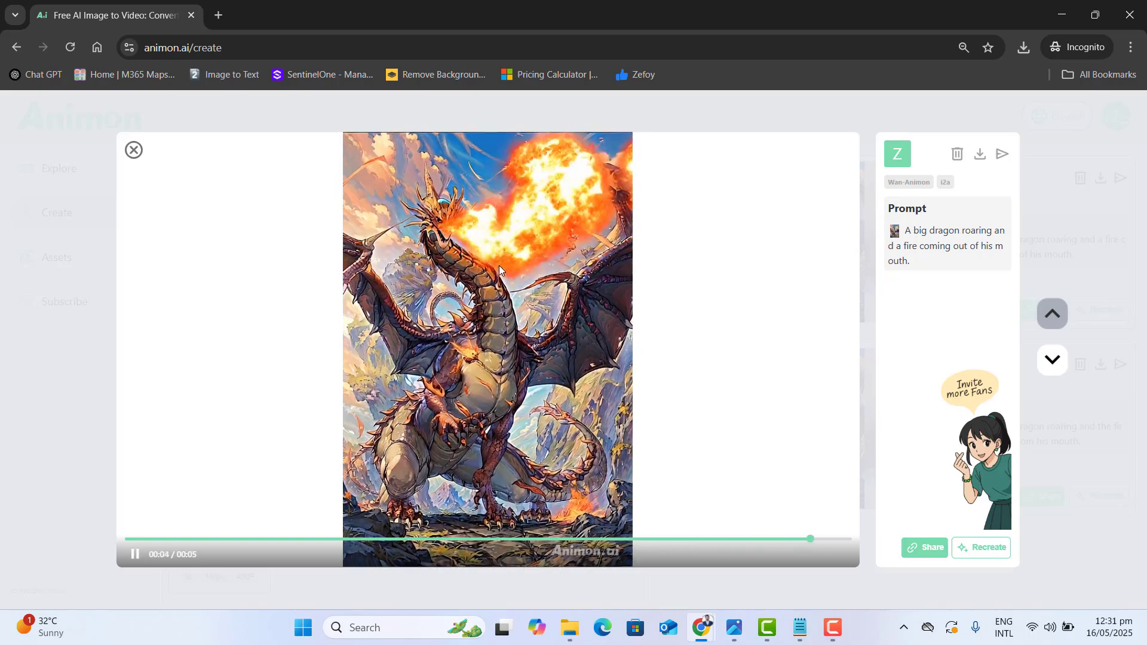
left_click(980, 155)
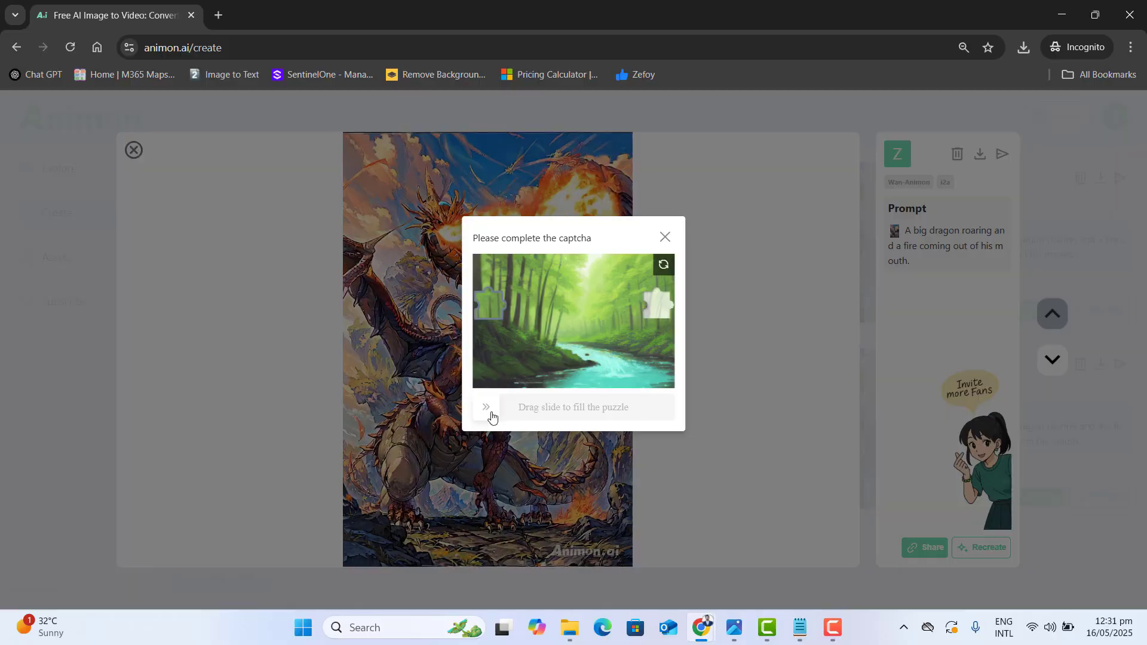
left_click_drag(482, 408, 662, 399)
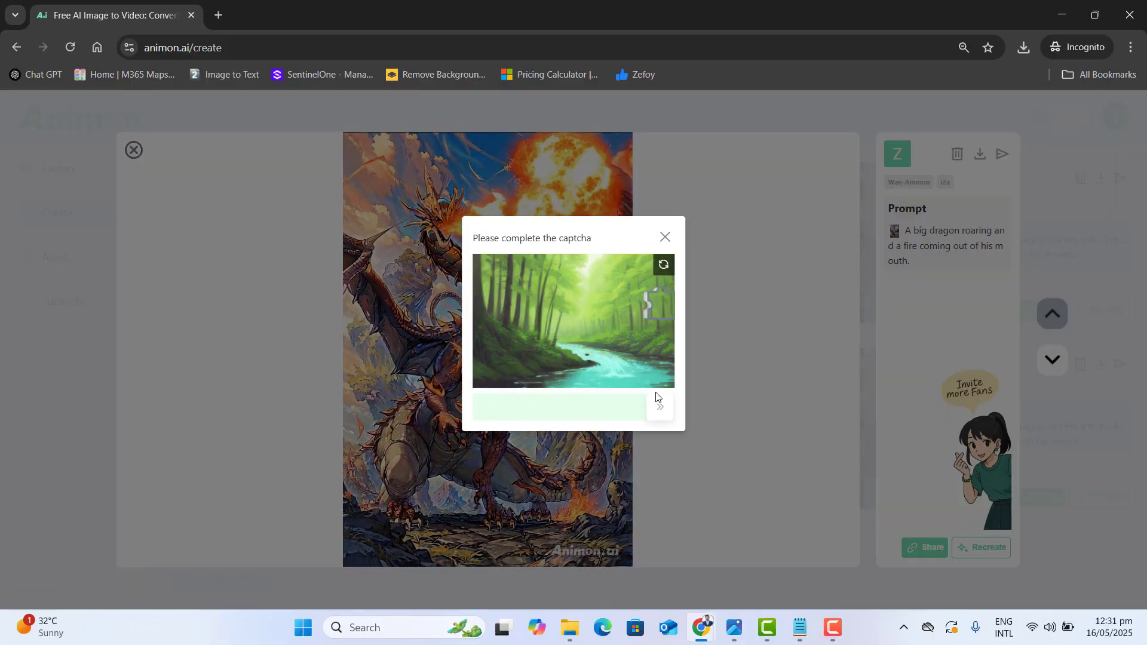